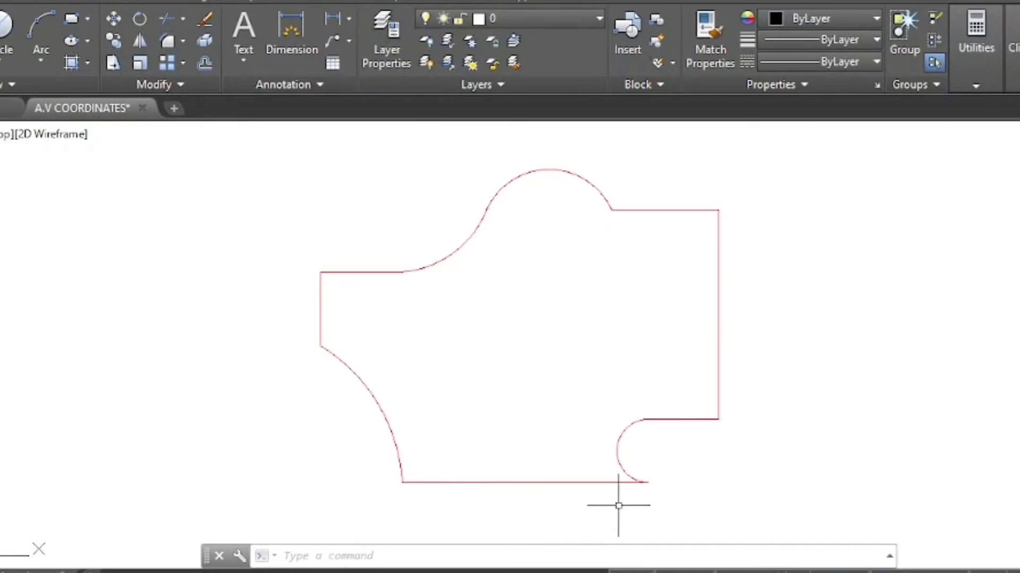
- Load the AUTO DIMENSION (AD).LSP routine with APPLOAD and close the loader
scroll(394, 329, down, 2)
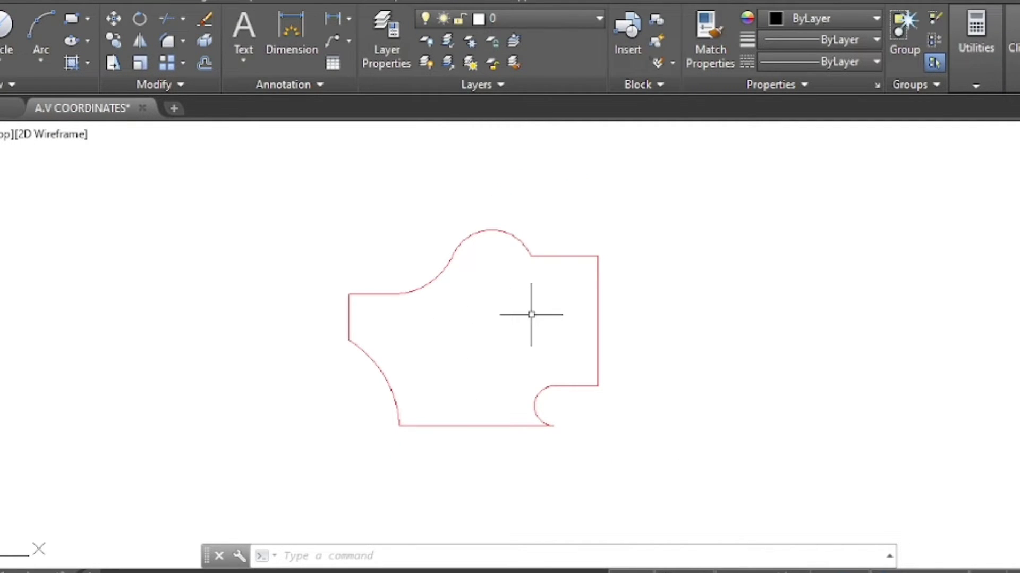
scroll(531, 313, up, 2)
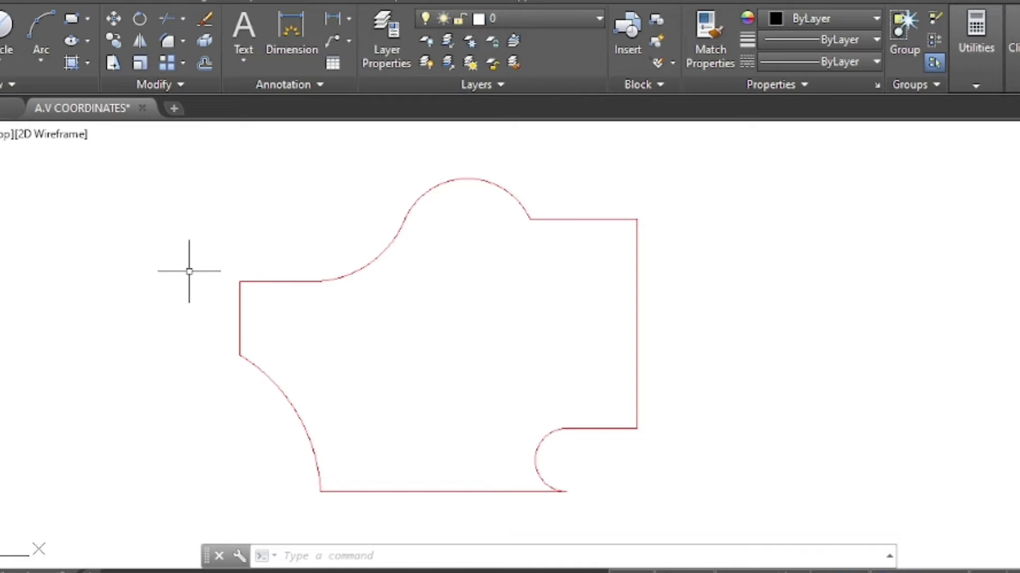
text(A)
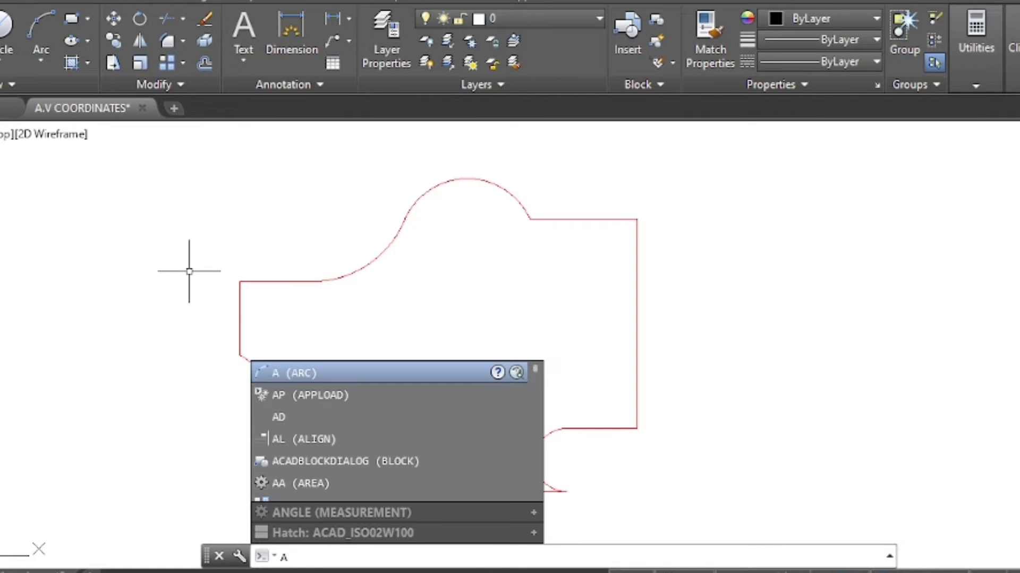
text(PP)
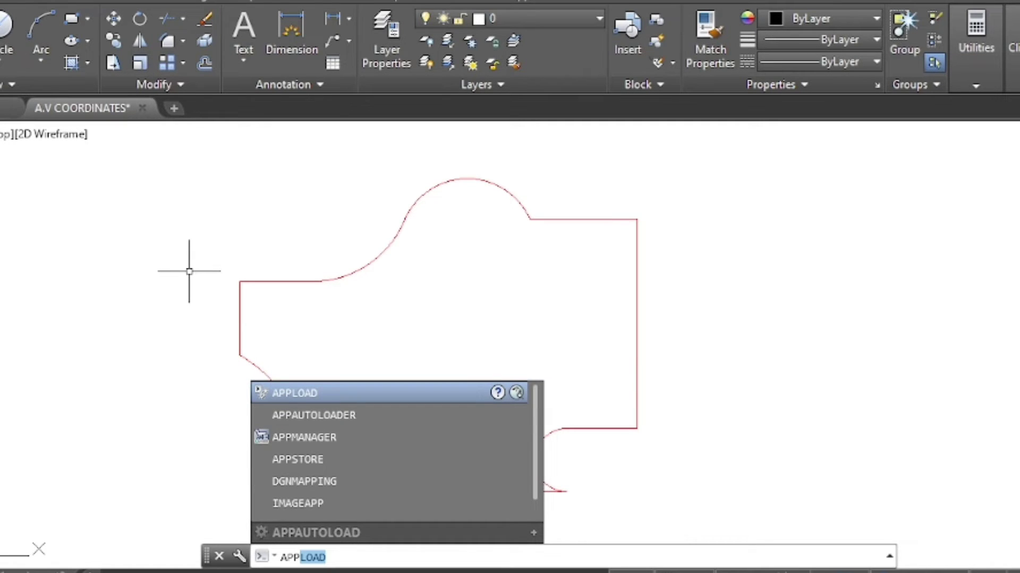
key(Return)
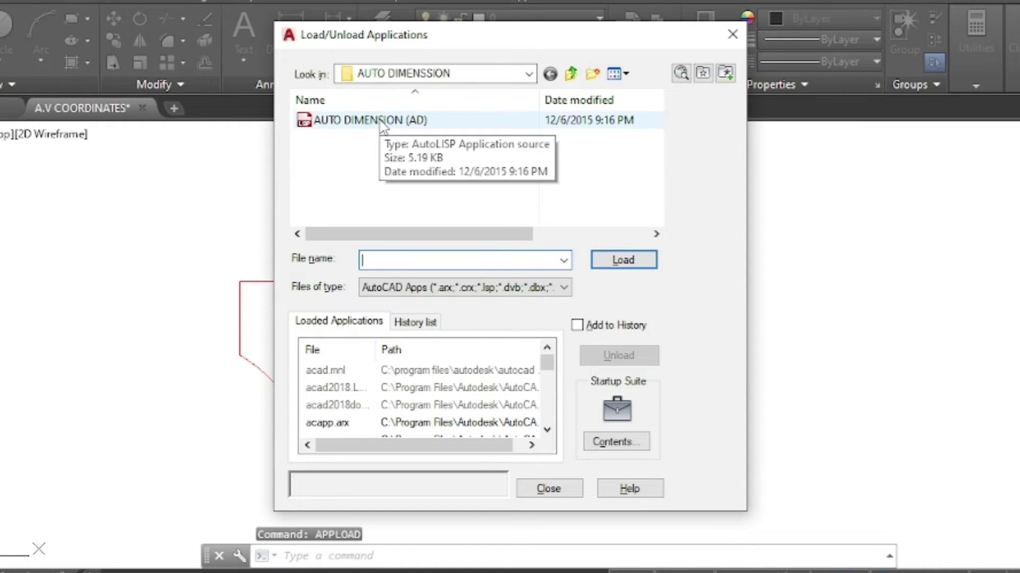
double_click(379, 121)
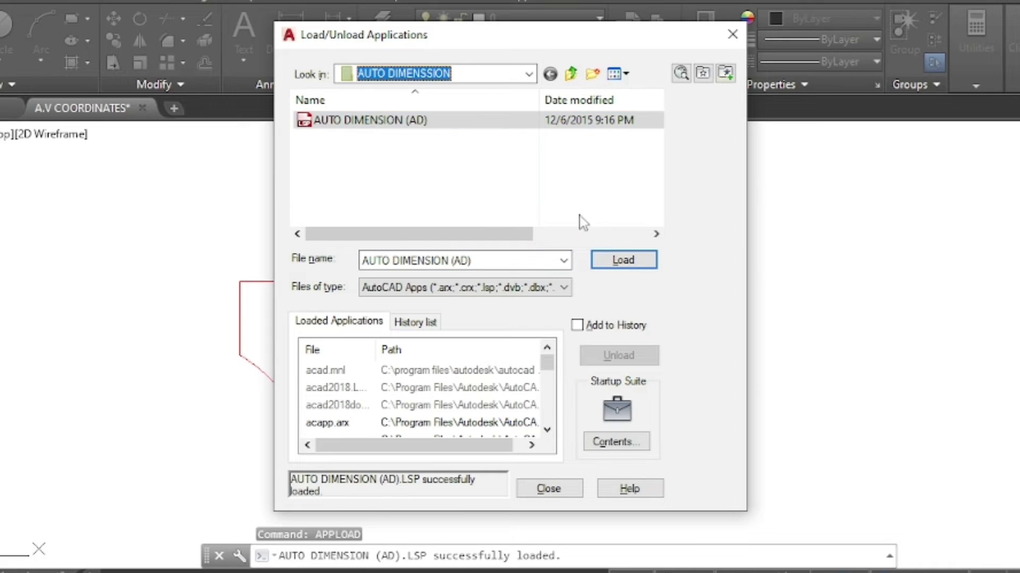
click(631, 261)
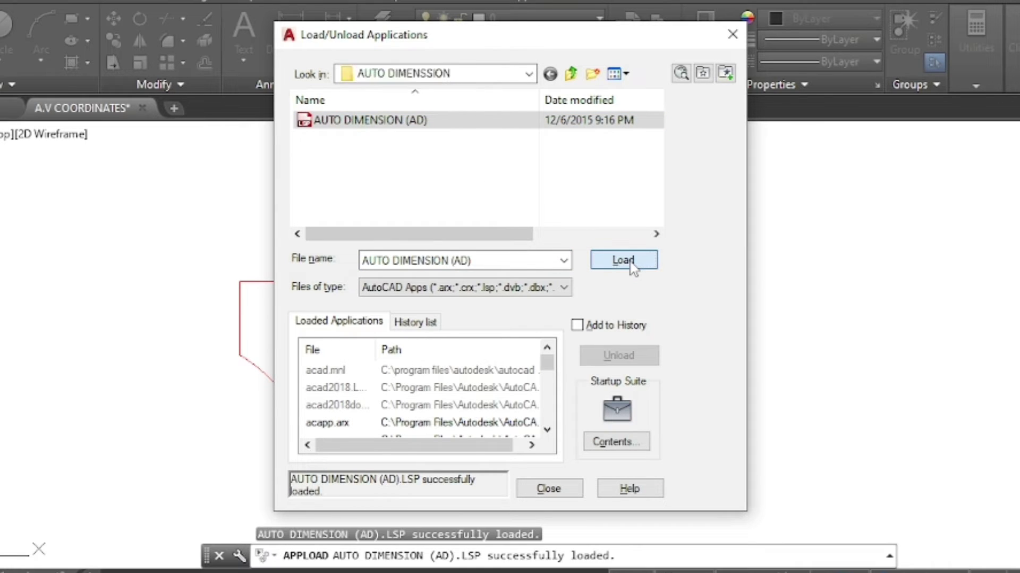
click(567, 486)
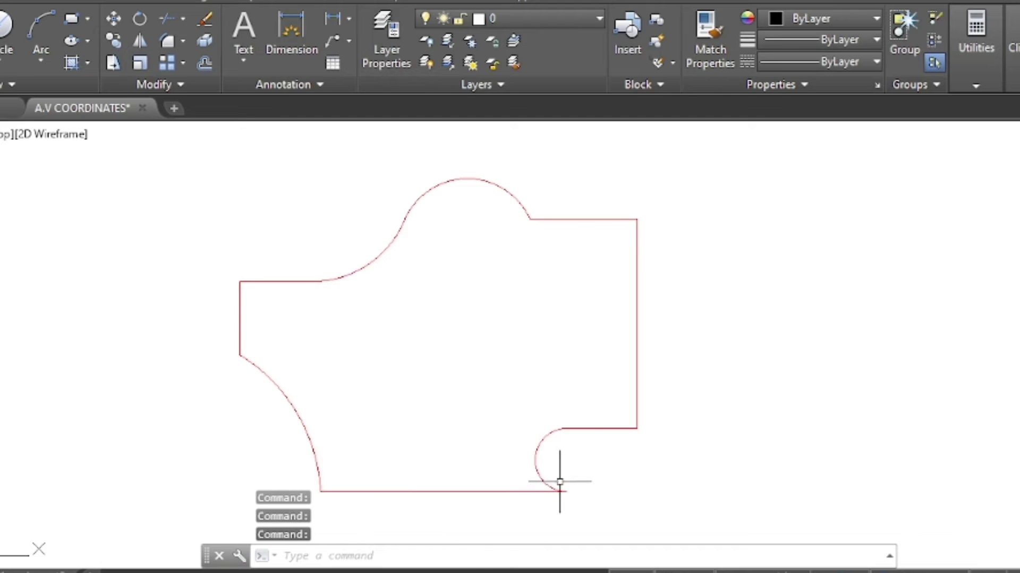
- Run AD with placement options set to Above line and Inside arc
click(304, 558)
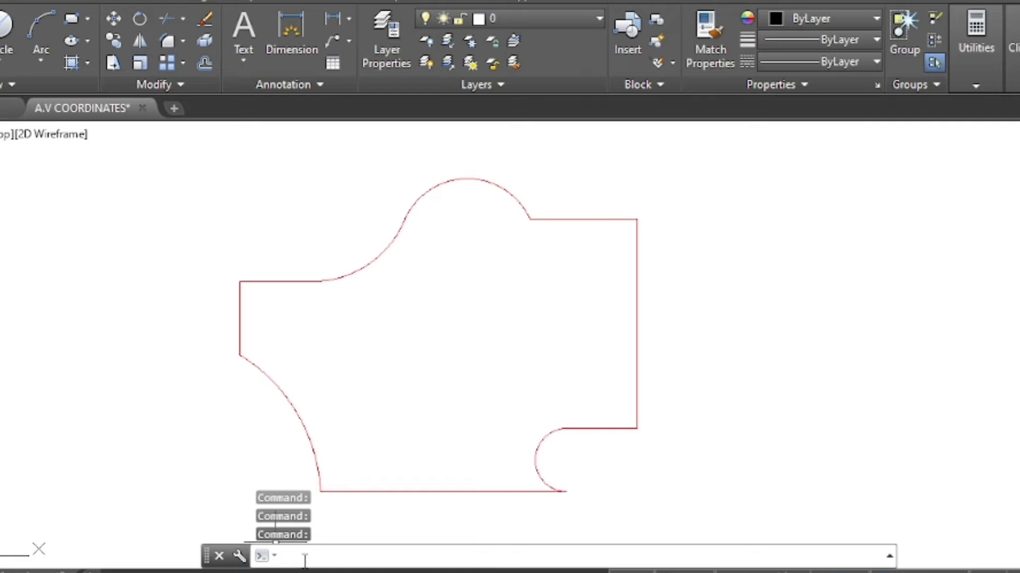
text(A)
text(D)
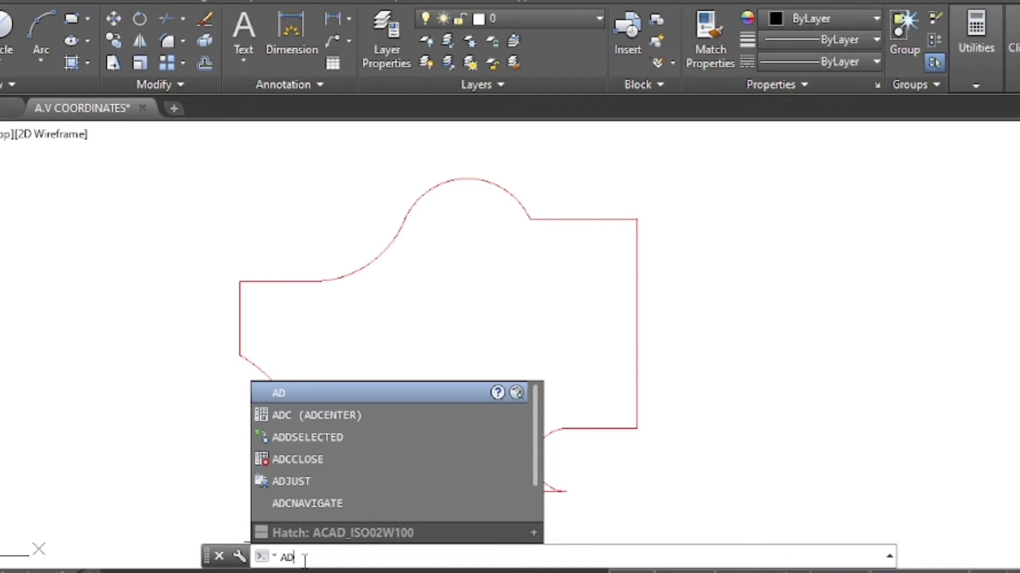
key(Return)
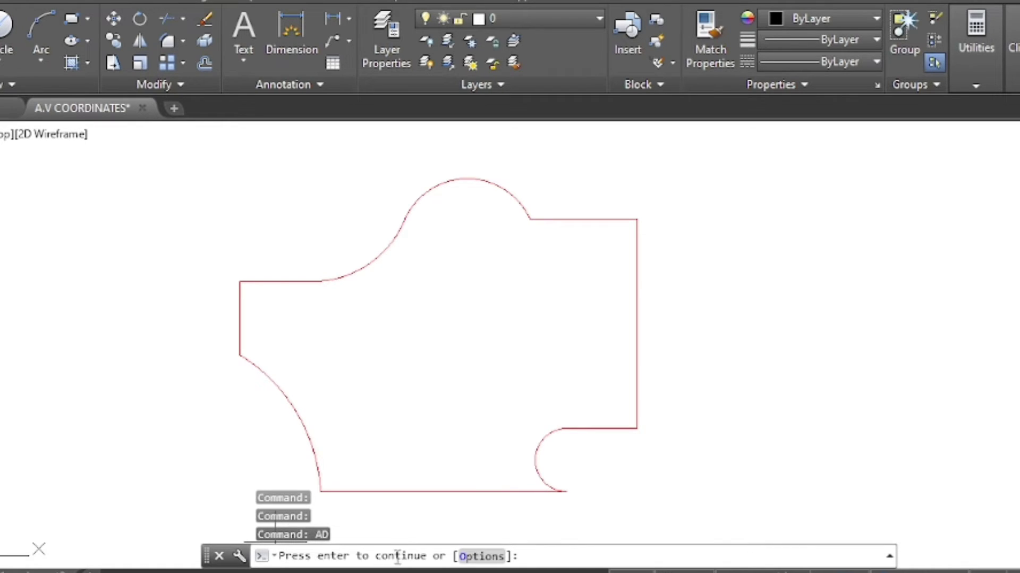
click(478, 556)
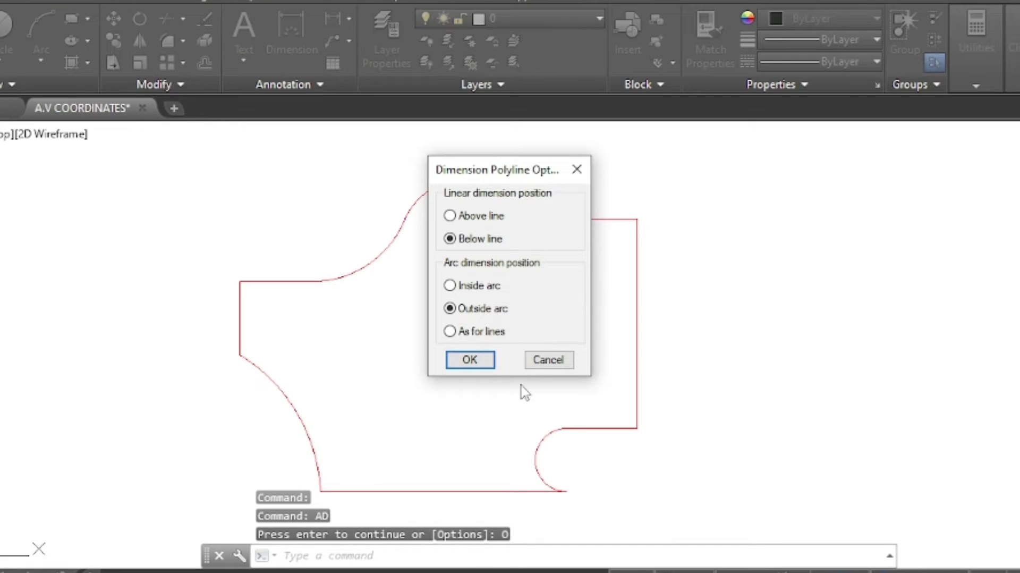
click(450, 217)
click(450, 286)
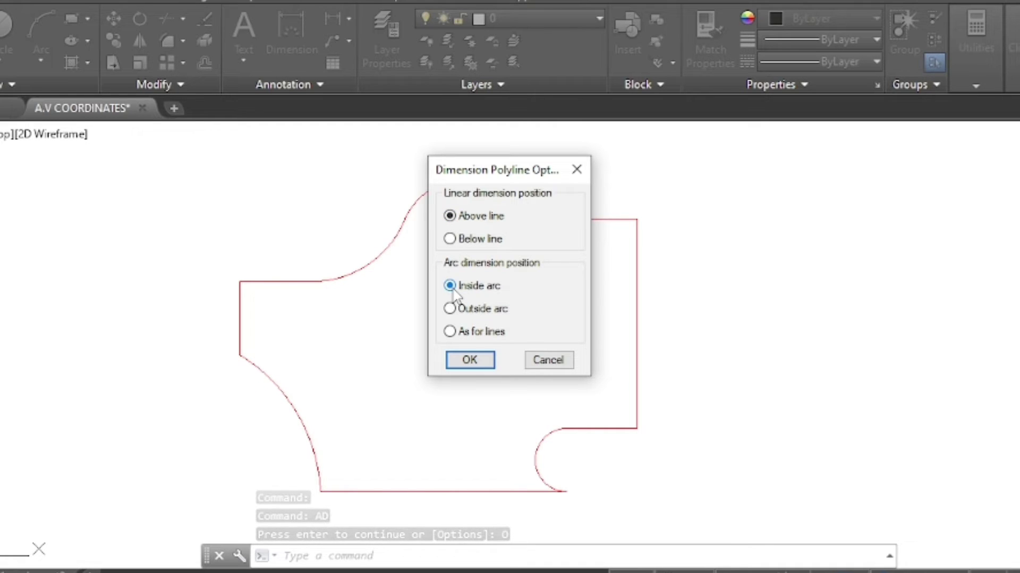
click(475, 362)
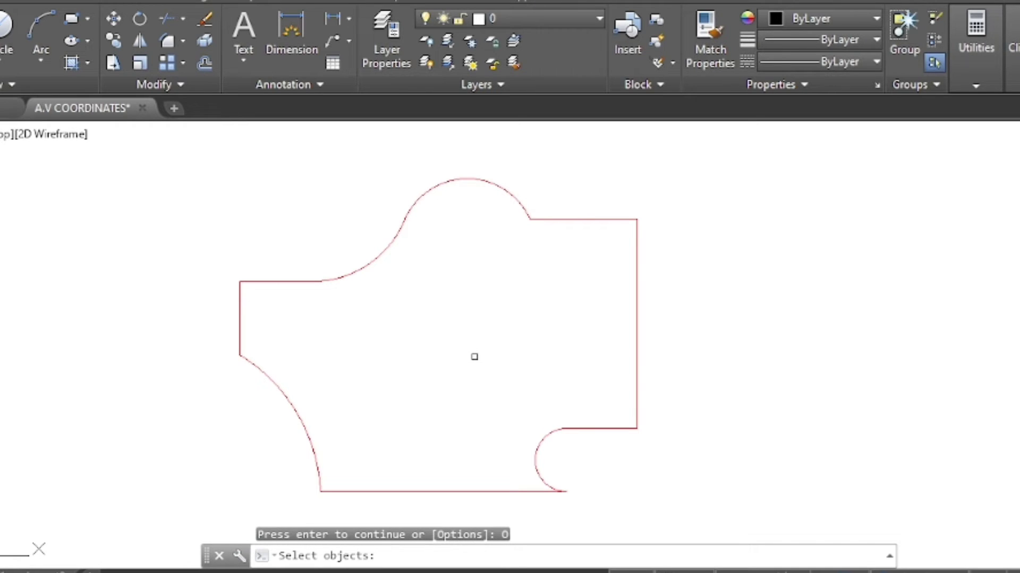
- Window-select the whole red outline (2 objects) so AD dimensions every line and arc
scroll(474, 355, down, 2)
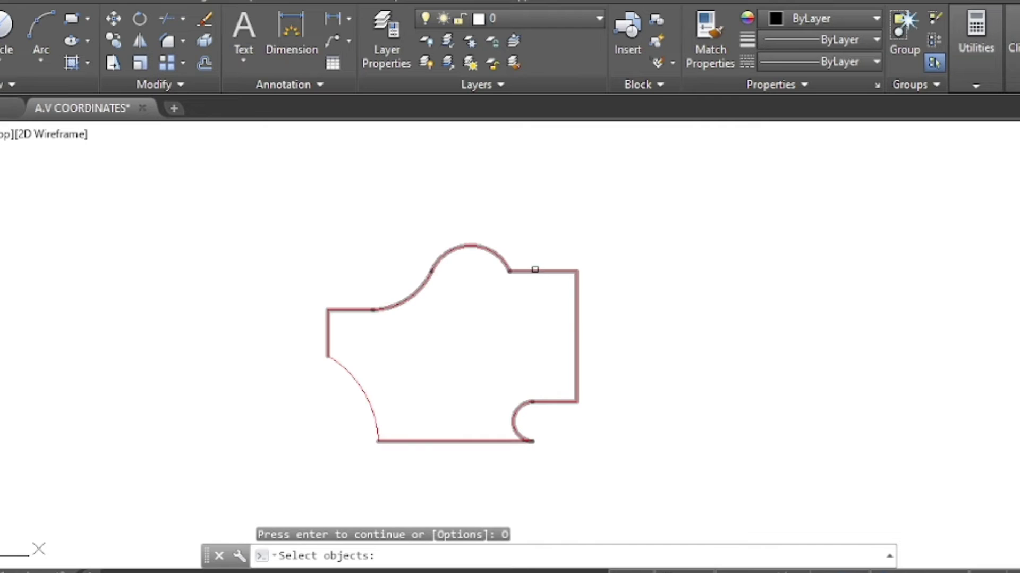
click(615, 228)
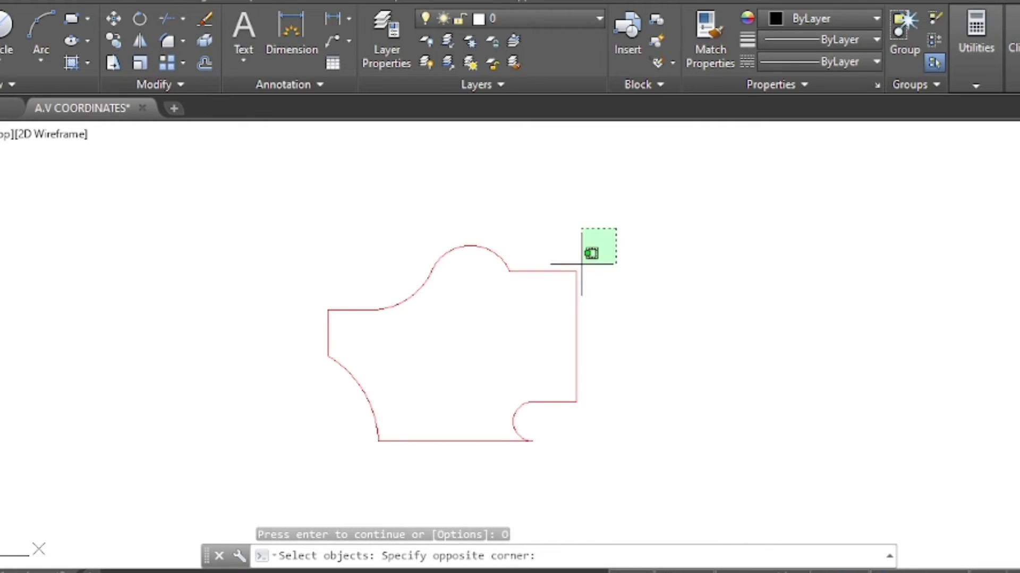
click(271, 467)
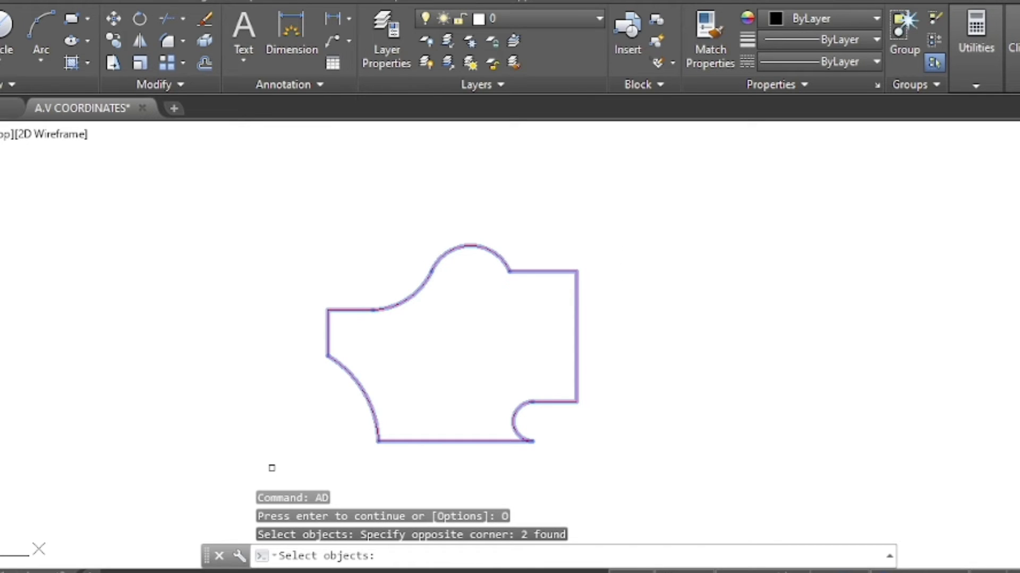
key(Return)
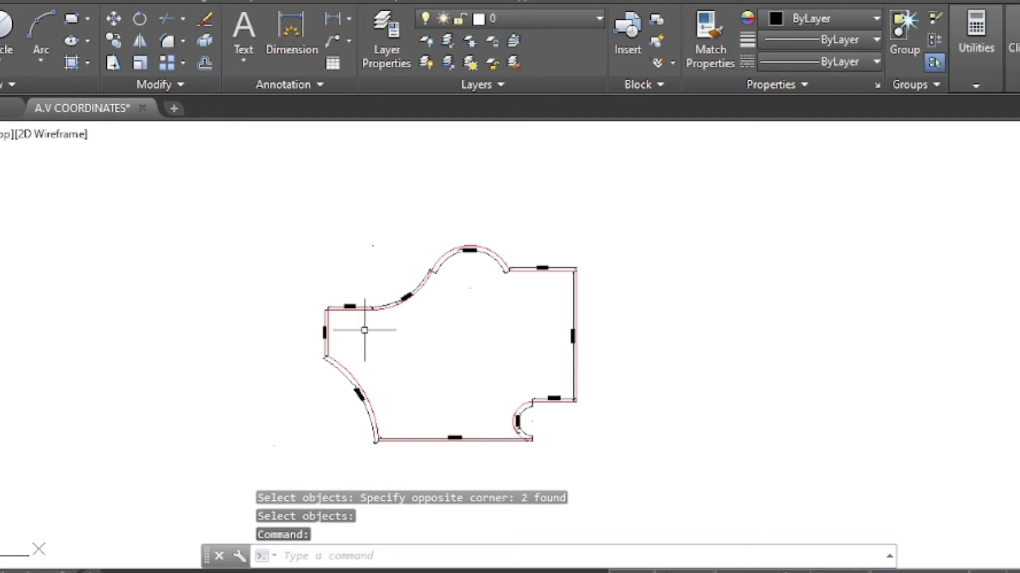
scroll(396, 283, up, 4)
scroll(398, 276, up, 2)
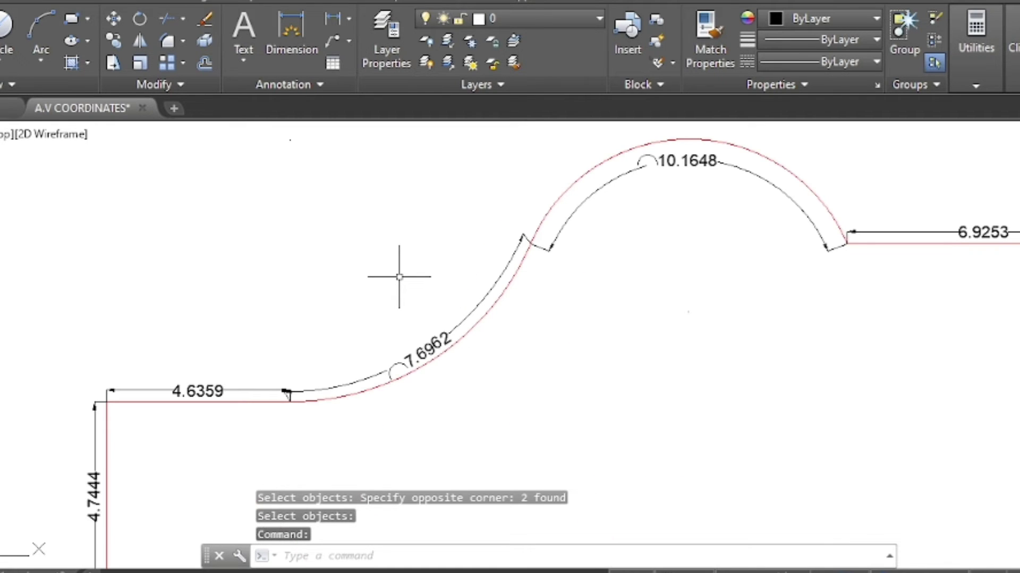
scroll(399, 276, down, 2)
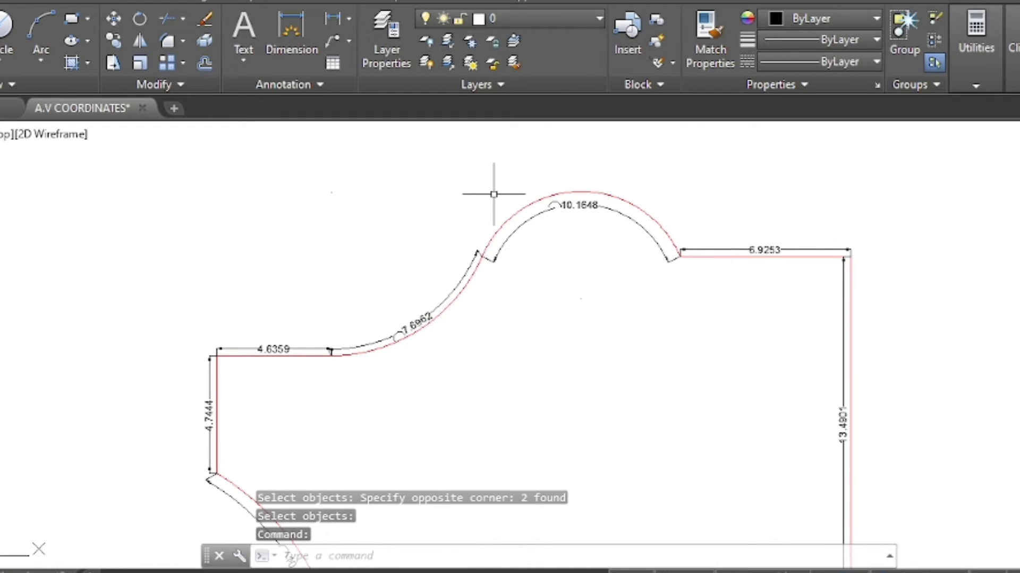
scroll(494, 194, down, 3)
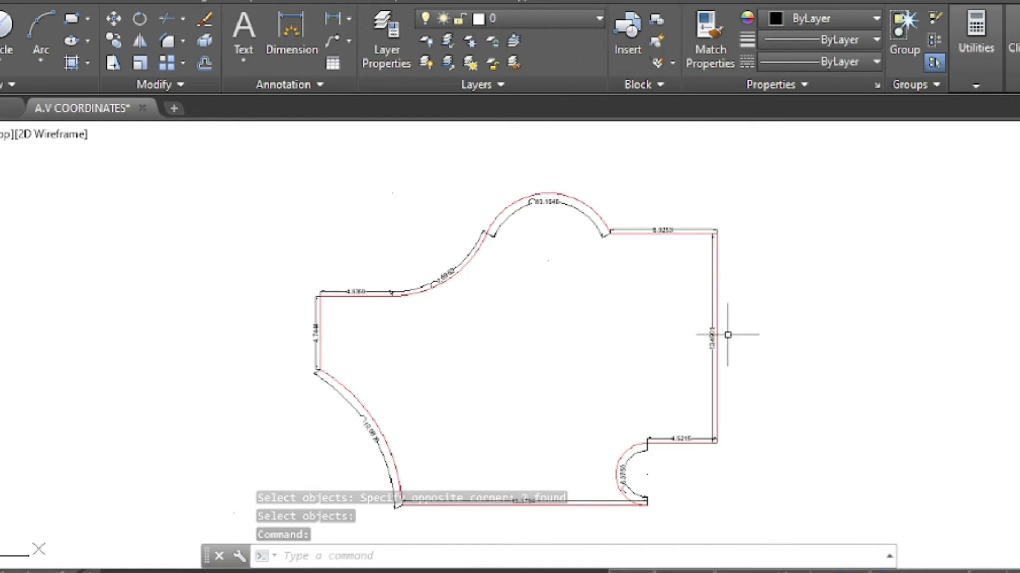
scroll(737, 352, up, 3)
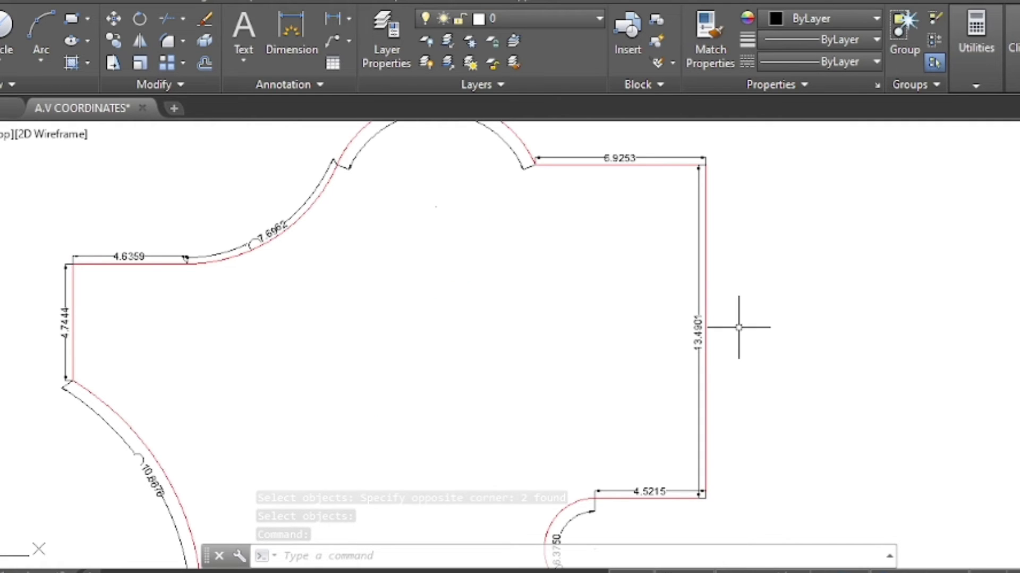
scroll(738, 326, down, 2)
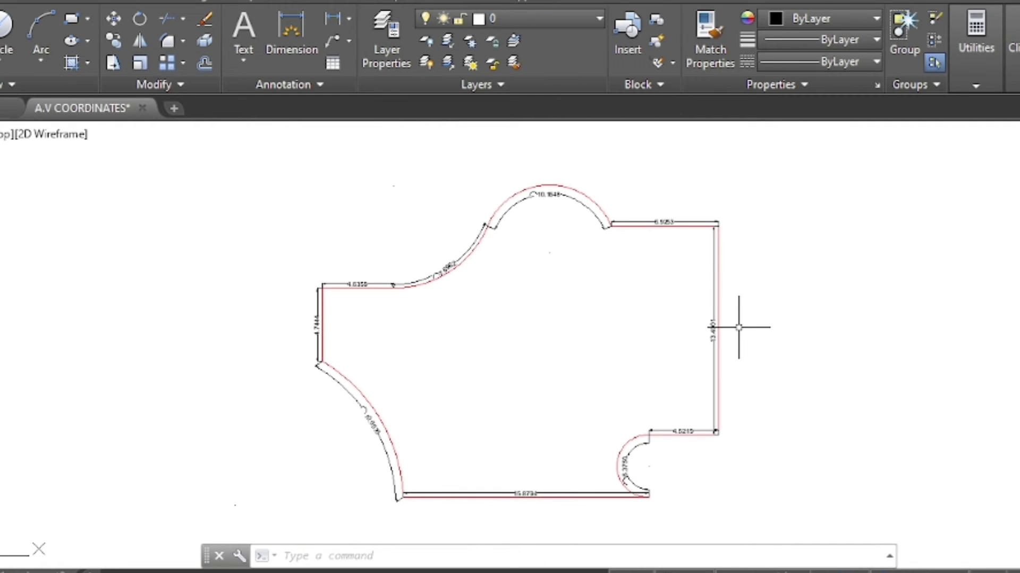
scroll(525, 499, up, 4)
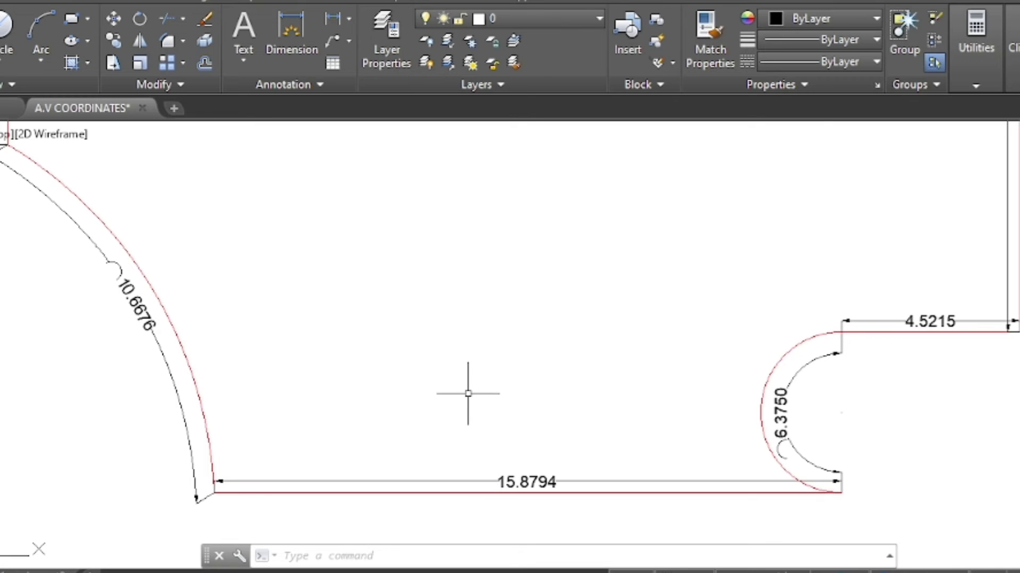
- Run AD again with placement options set to Below line and Outside arc
text(AD)
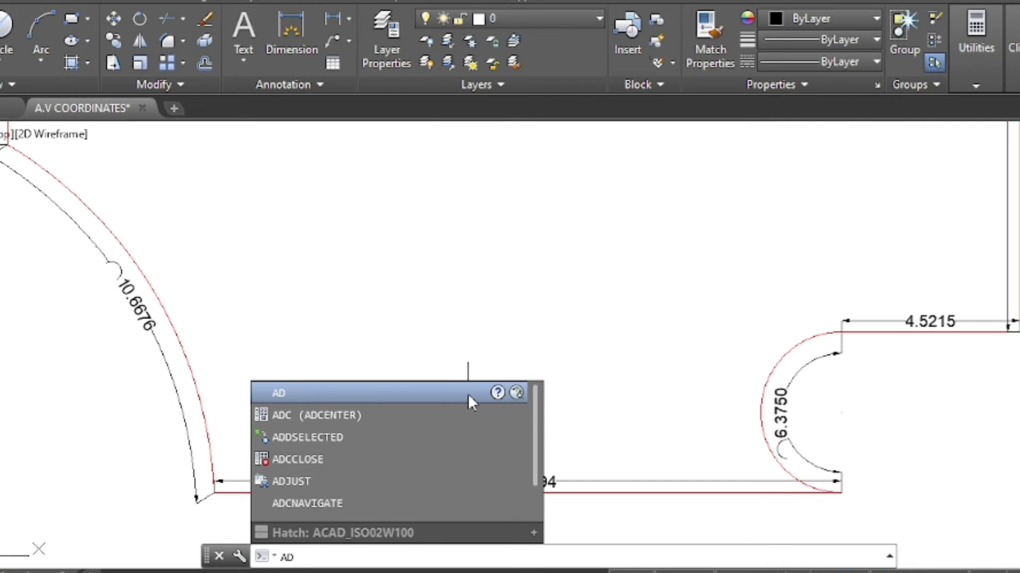
key(Return)
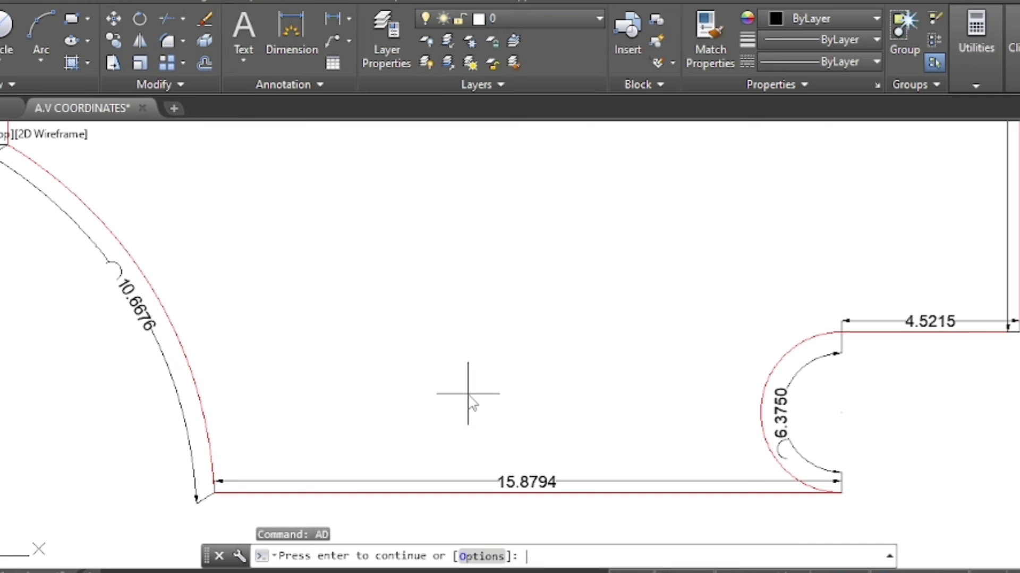
click(488, 556)
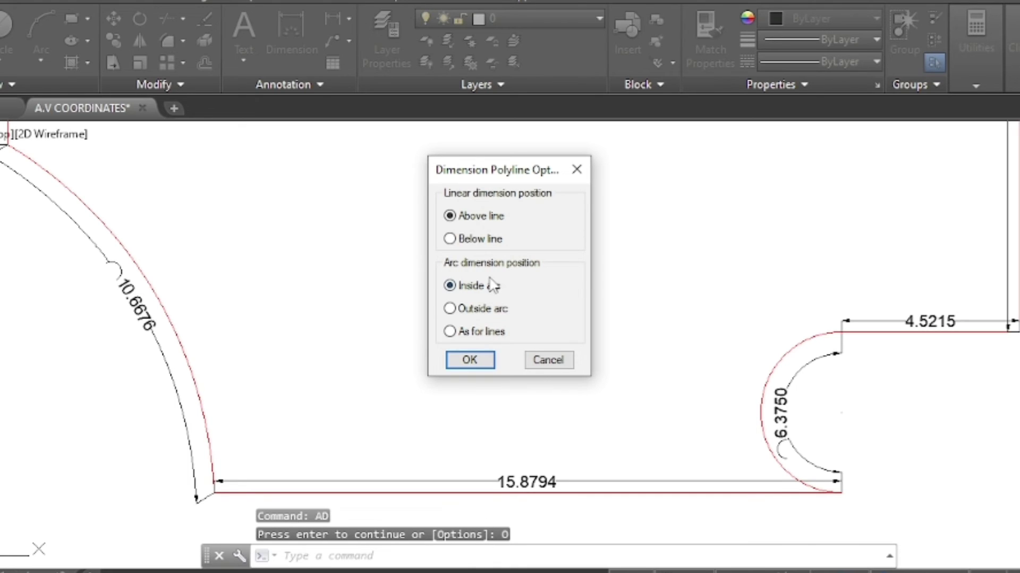
click(449, 239)
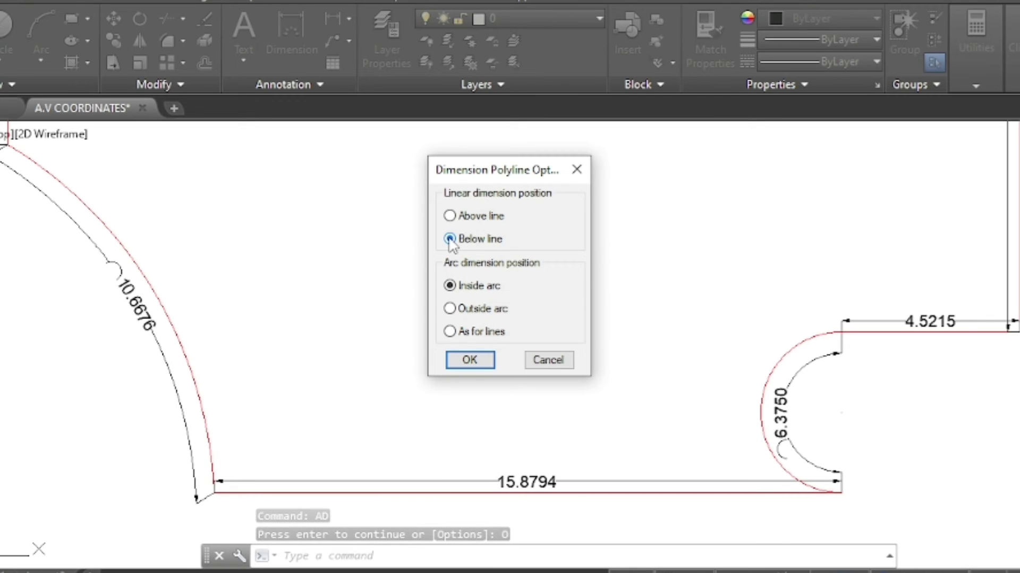
click(449, 308)
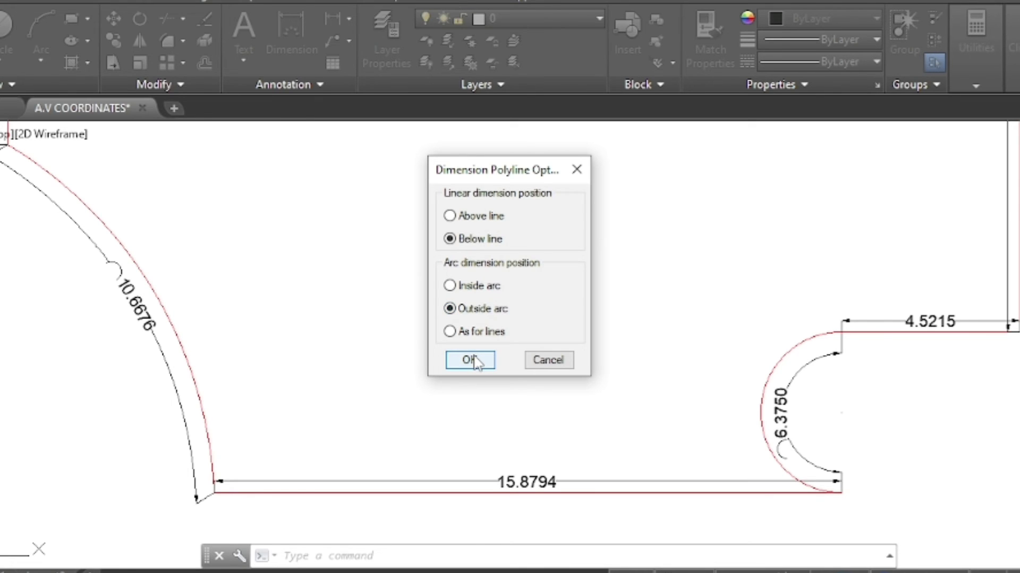
click(475, 361)
- Window-select the closed outline (2 objects) to add opposite-side dimensions on every edge
scroll(473, 354, down, 4)
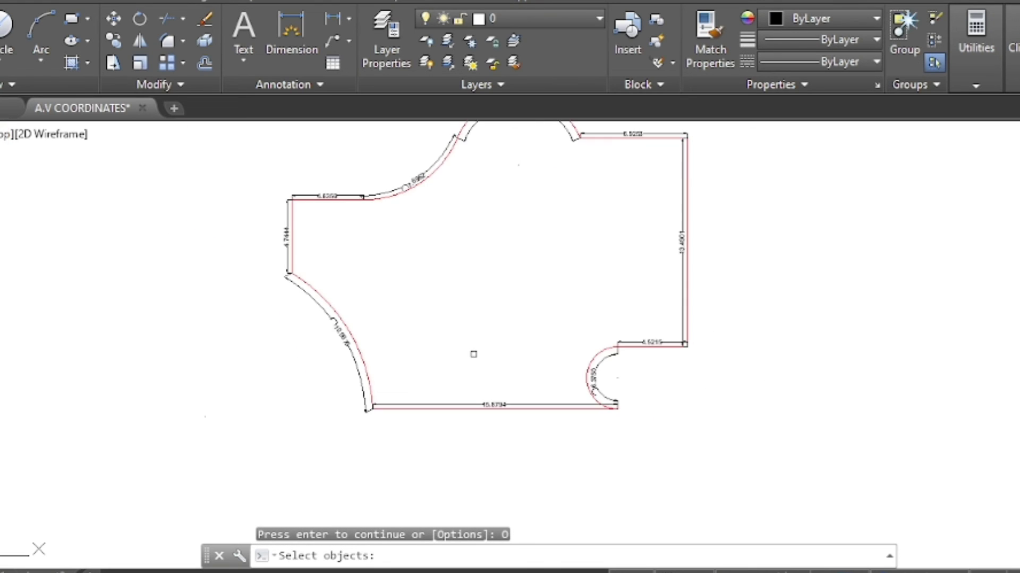
scroll(473, 354, down, 2)
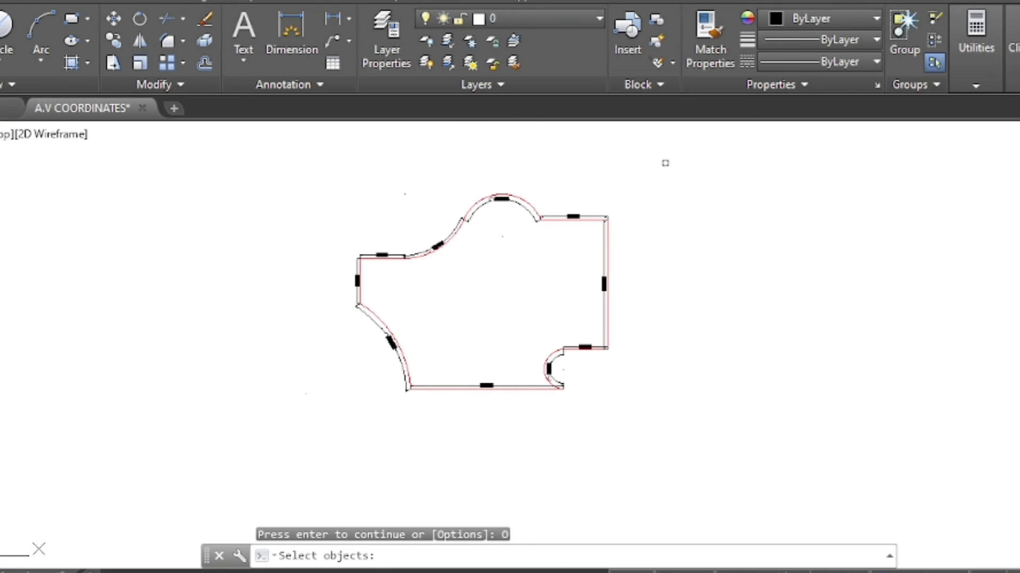
click(668, 160)
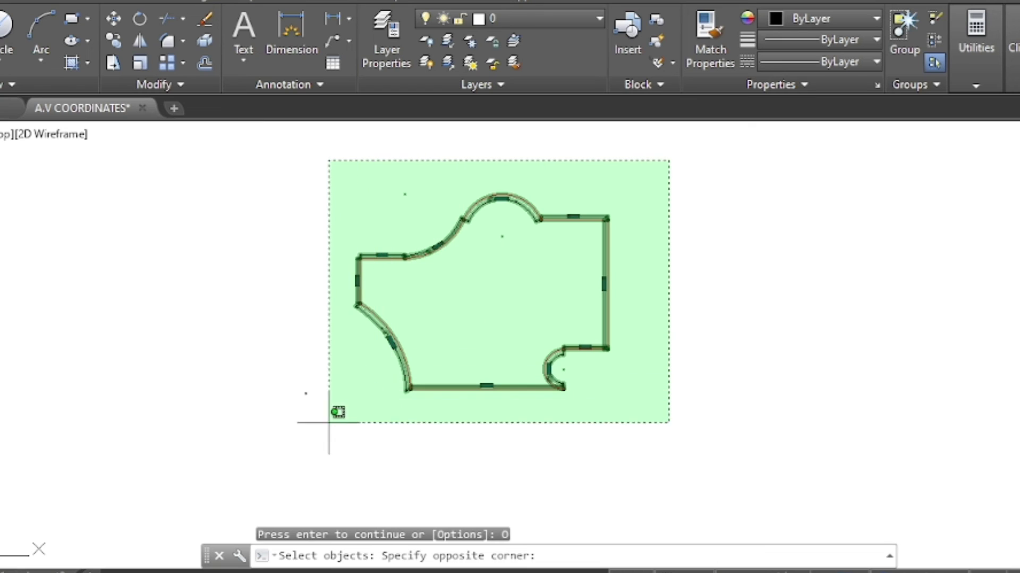
click(279, 426)
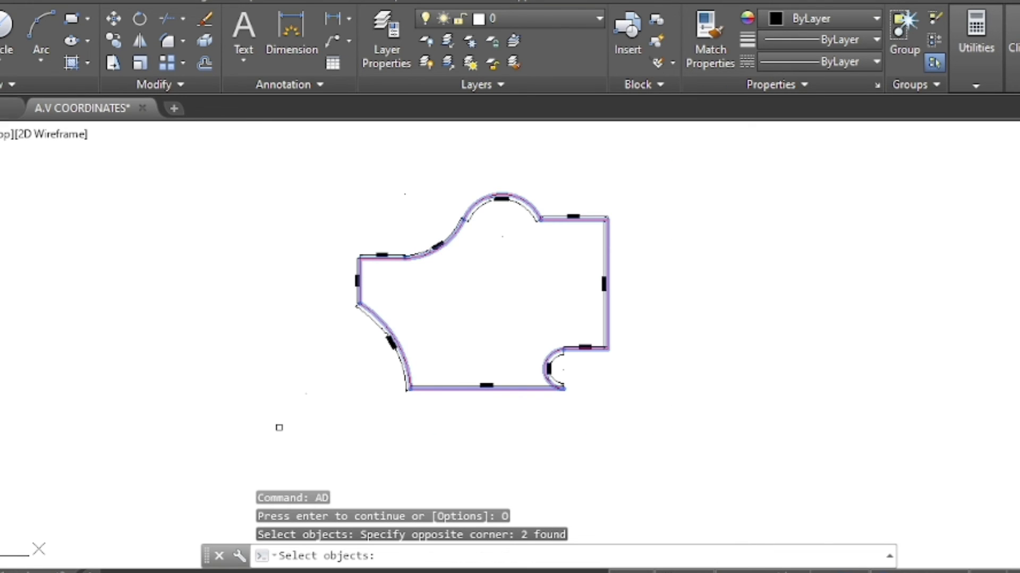
key(Return)
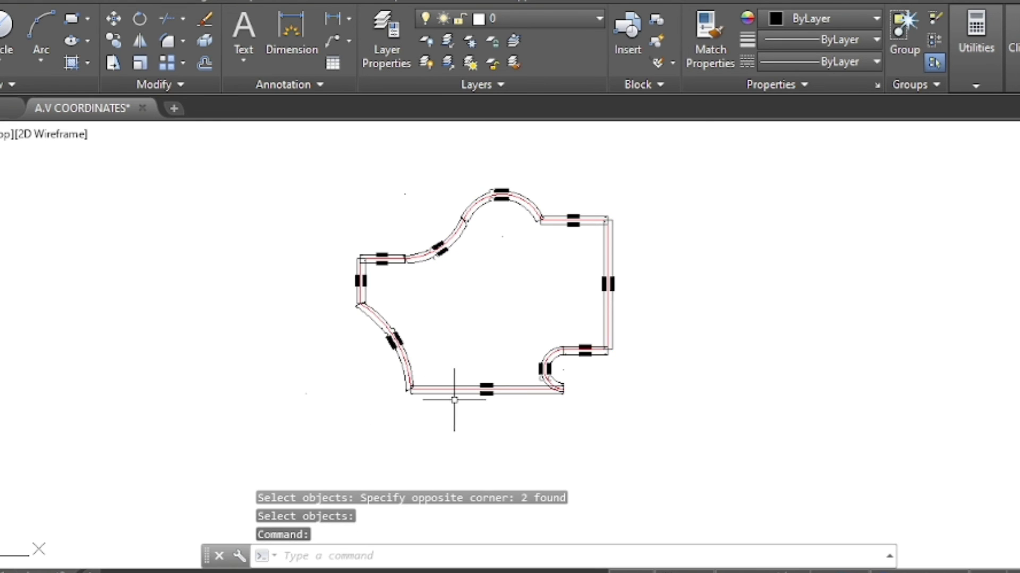
scroll(457, 401, up, 4)
scroll(462, 395, up, 2)
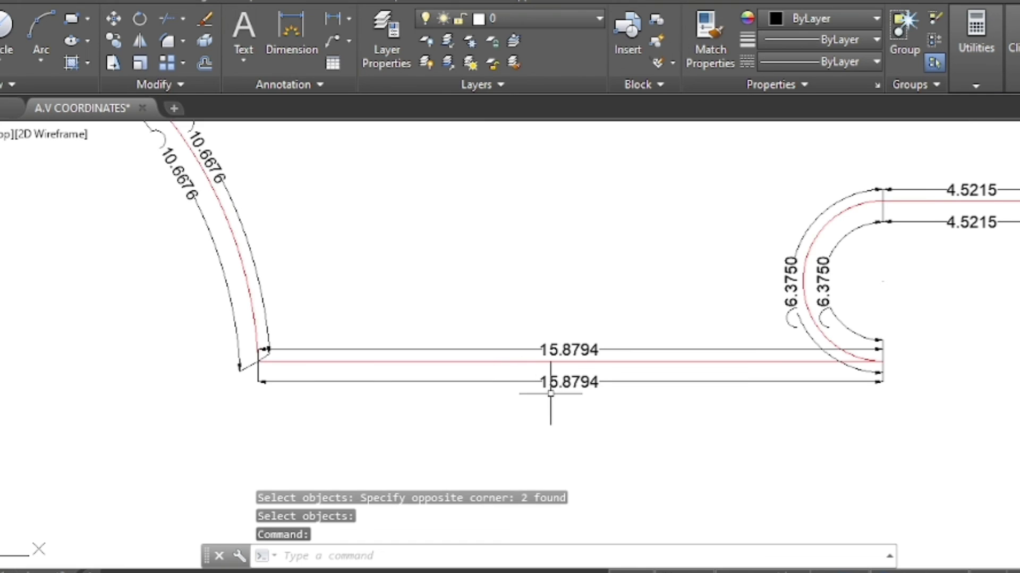
scroll(548, 399, up, 2)
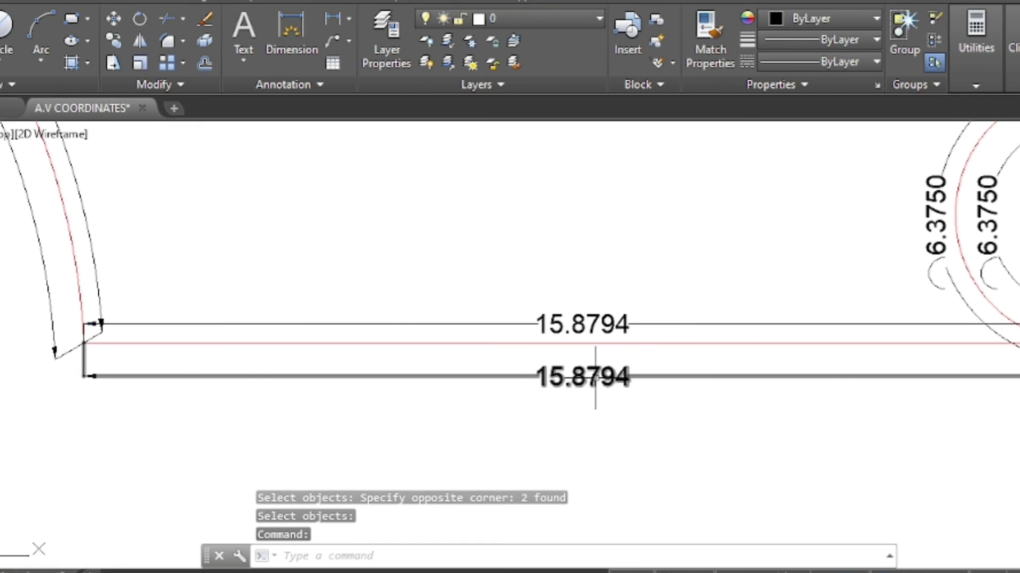
scroll(491, 399, down, 2)
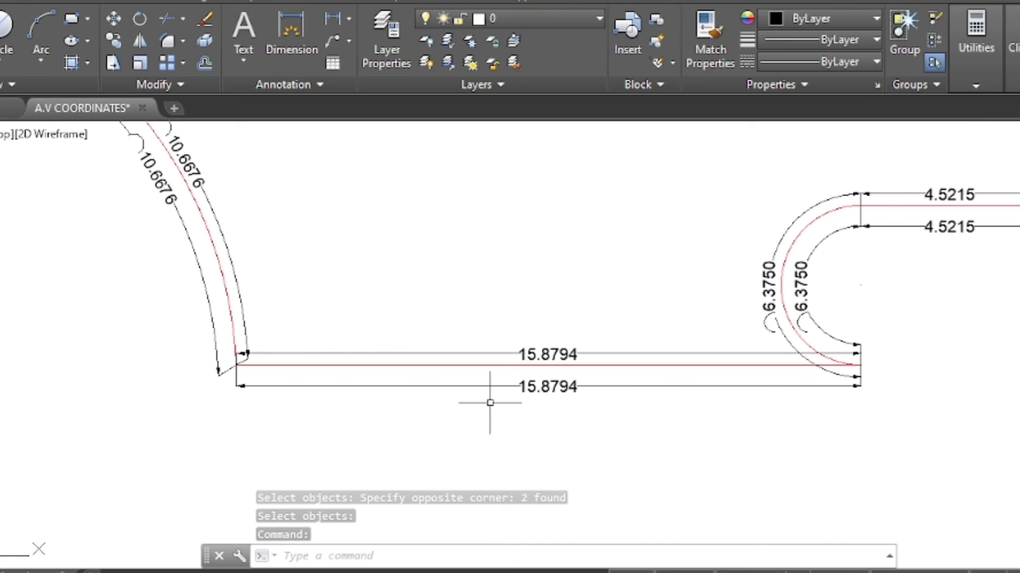
scroll(924, 278, up, 2)
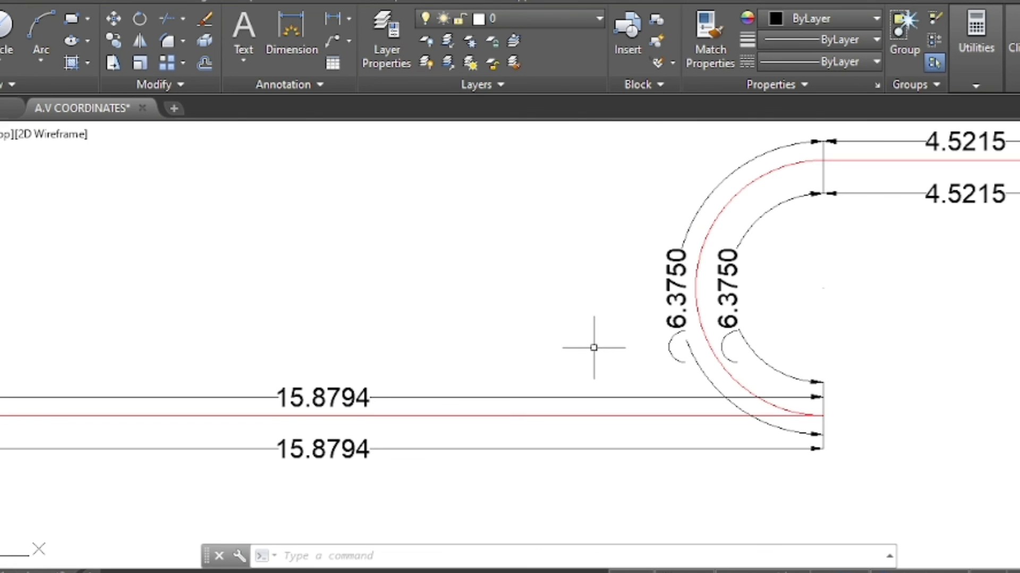
scroll(465, 376, down, 5)
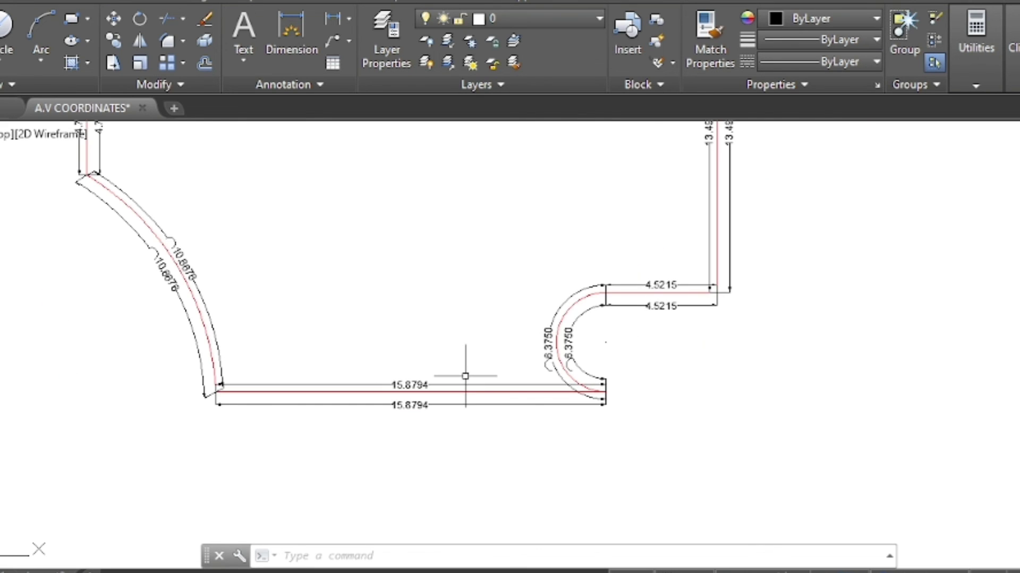
scroll(503, 427, down, 2)
scroll(504, 427, down, 2)
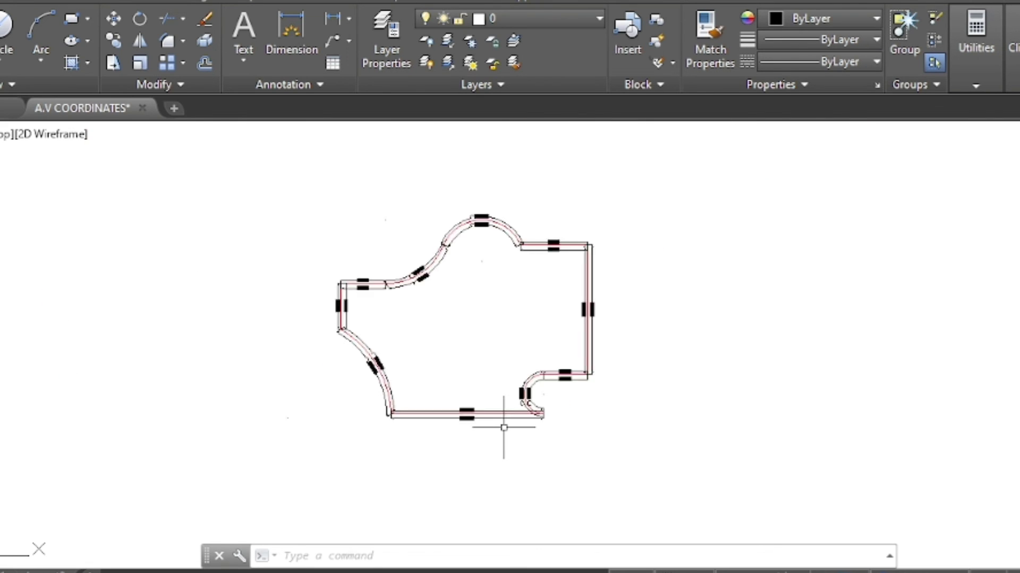
scroll(539, 246, up, 2)
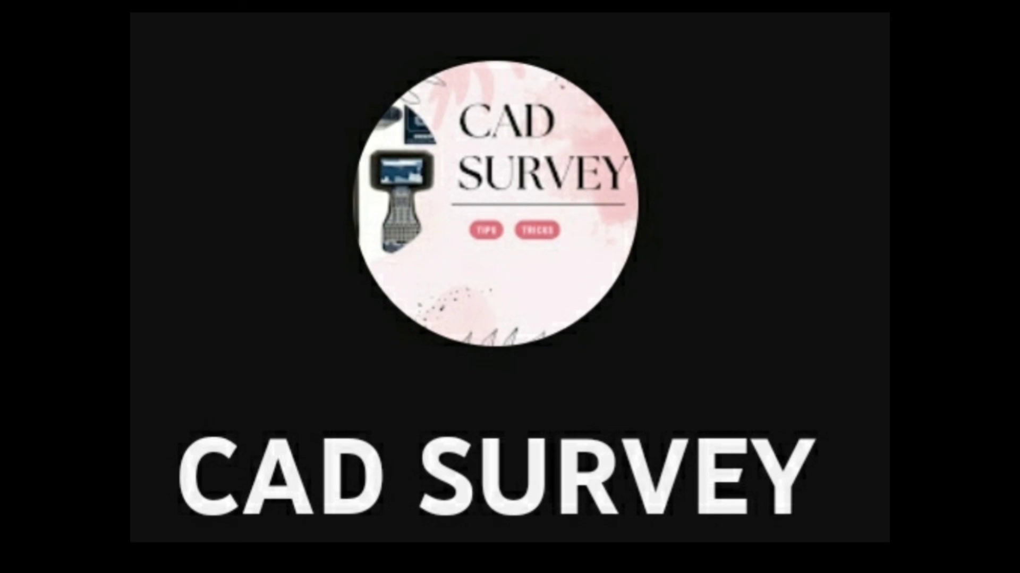